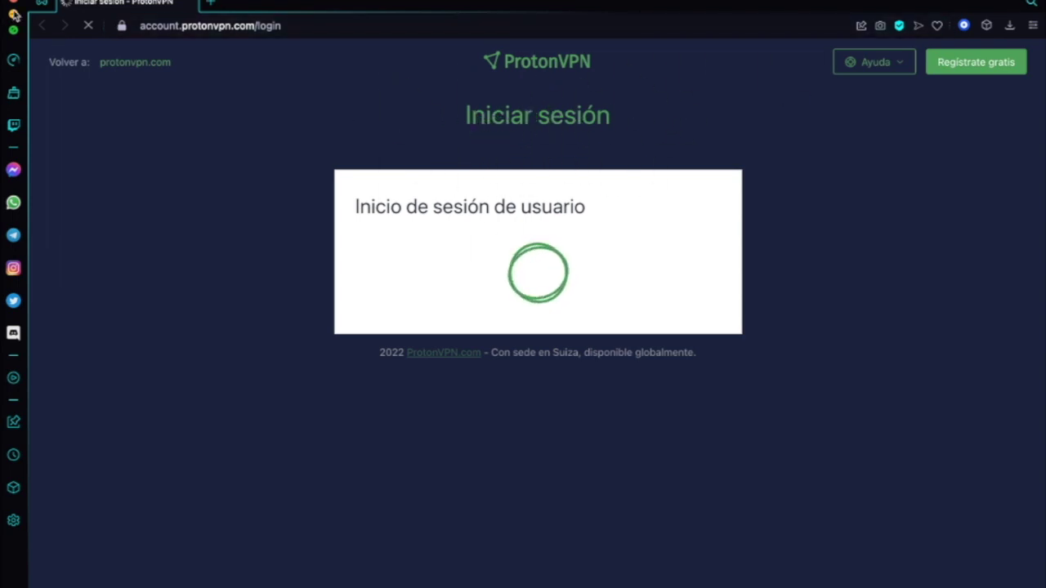
- Examine and compare the features of the Free and Plus plans on the ProtonVPN pricing page
click(14, 11)
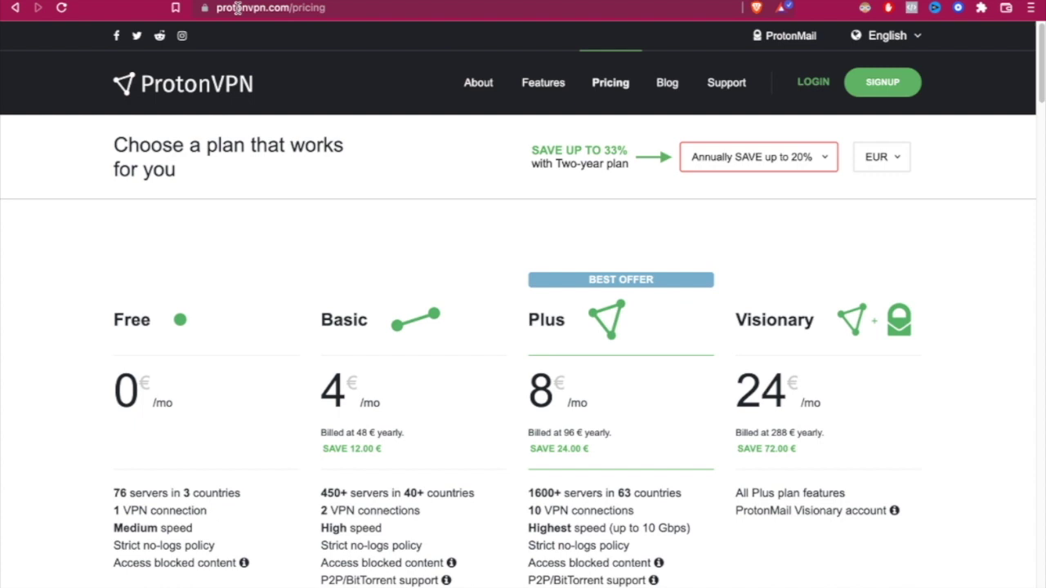
scroll(383, 157, down, 1)
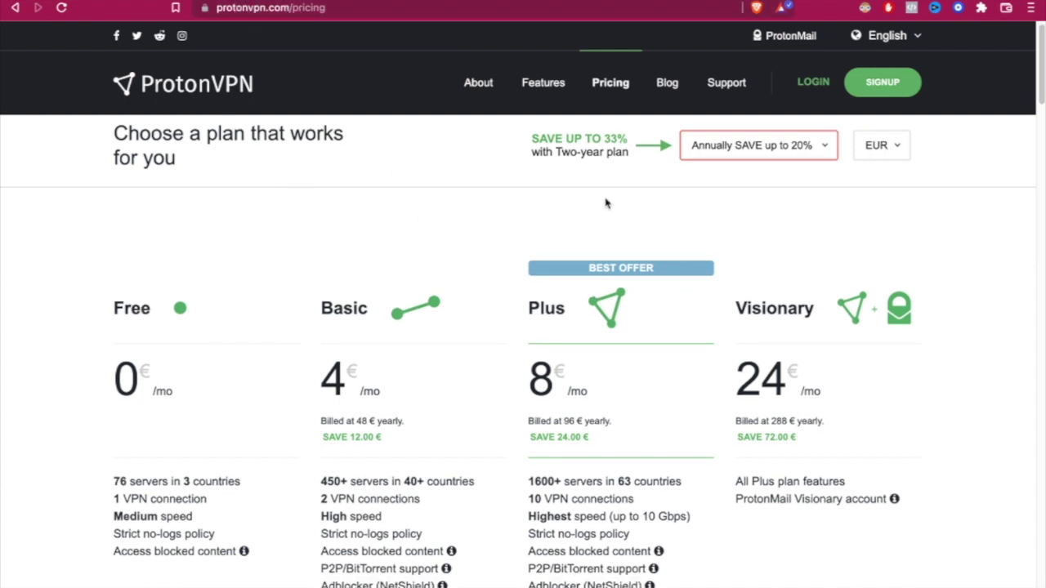
scroll(1013, 300, down, 3)
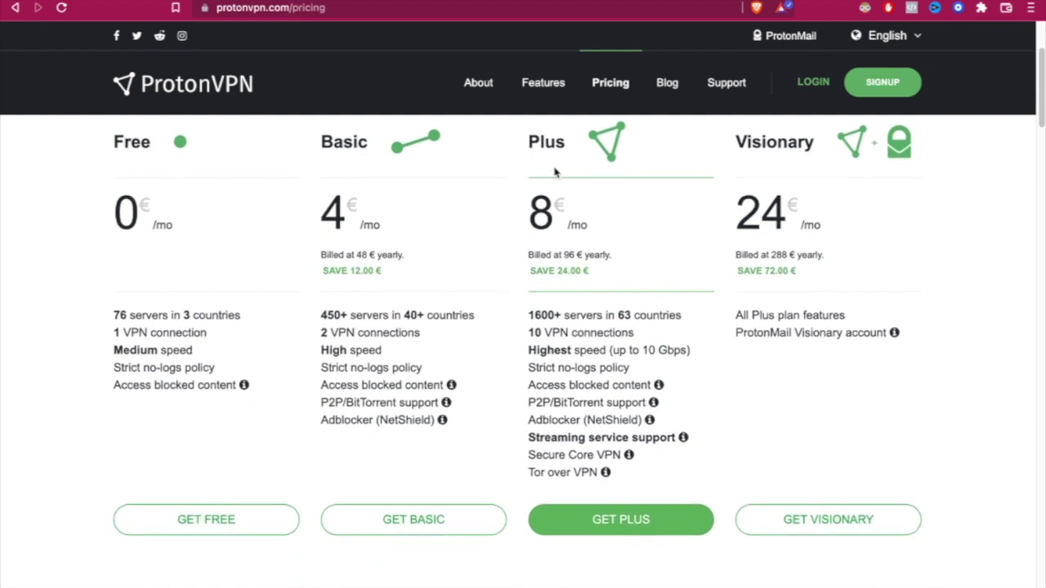
drag(266, 386, 106, 137)
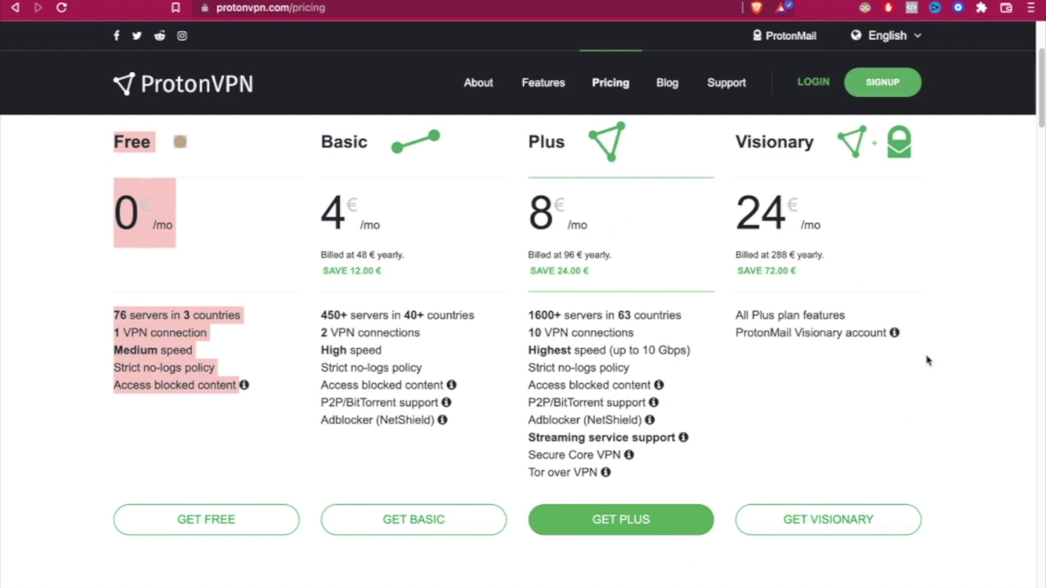
drag(611, 502, 528, 315)
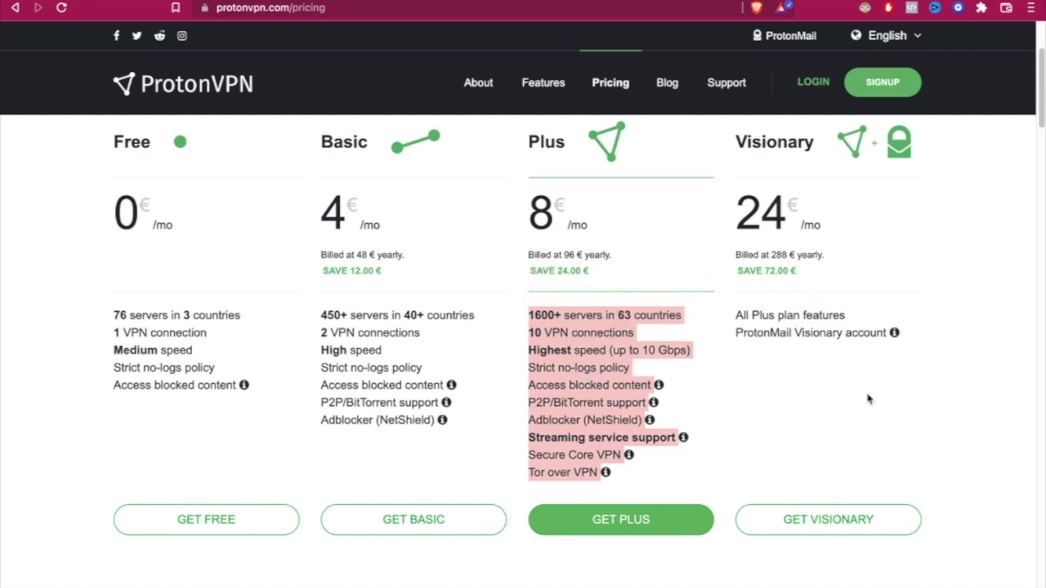
scroll(868, 399, up, 3)
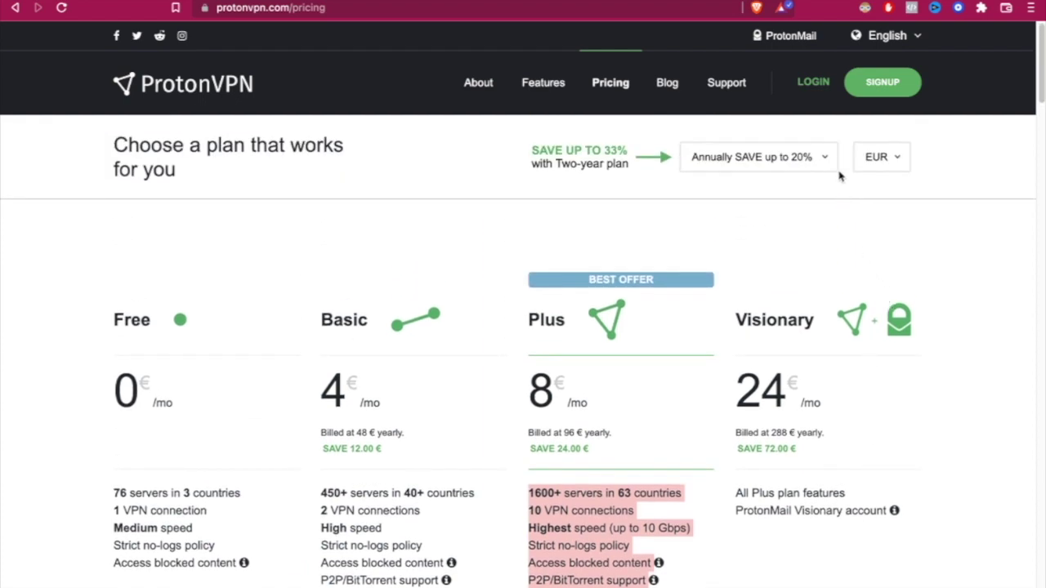
scroll(834, 184, up, 3)
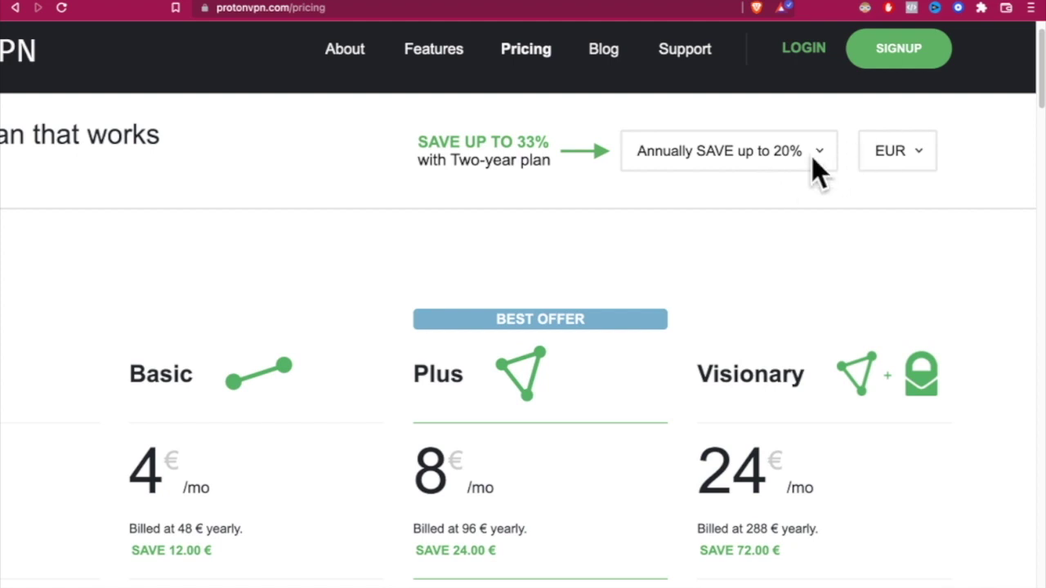
- Set the currency of the plan prices to USD
click(916, 152)
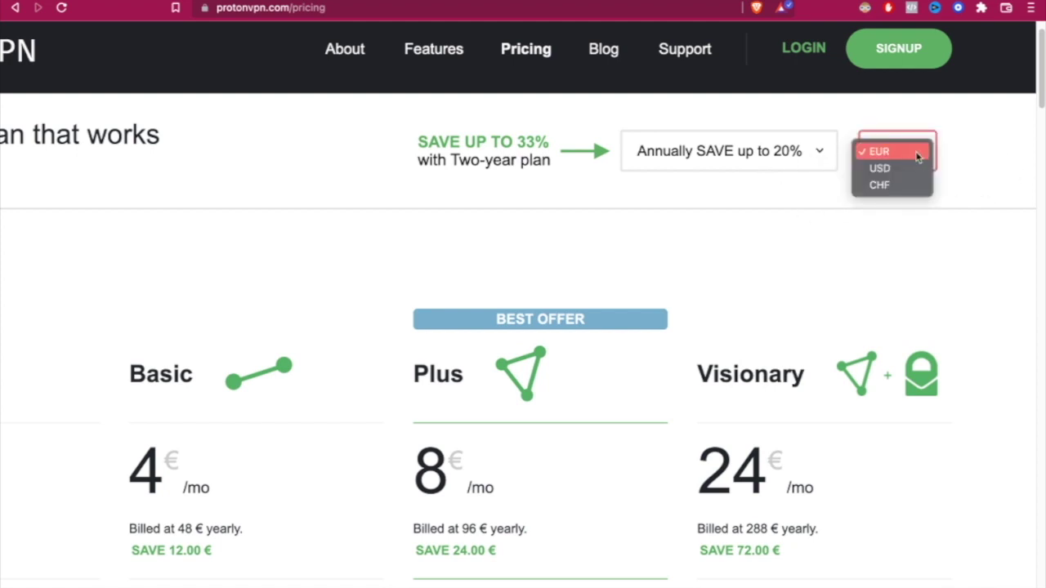
click(917, 152)
click(919, 155)
click(924, 168)
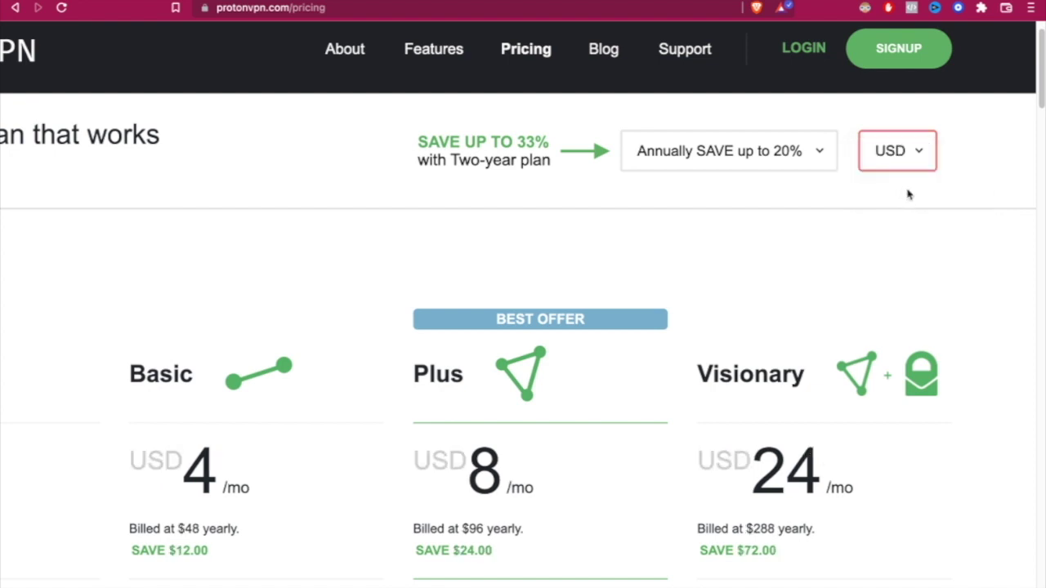
- Set the billing period of the plan prices to Monthly
click(723, 165)
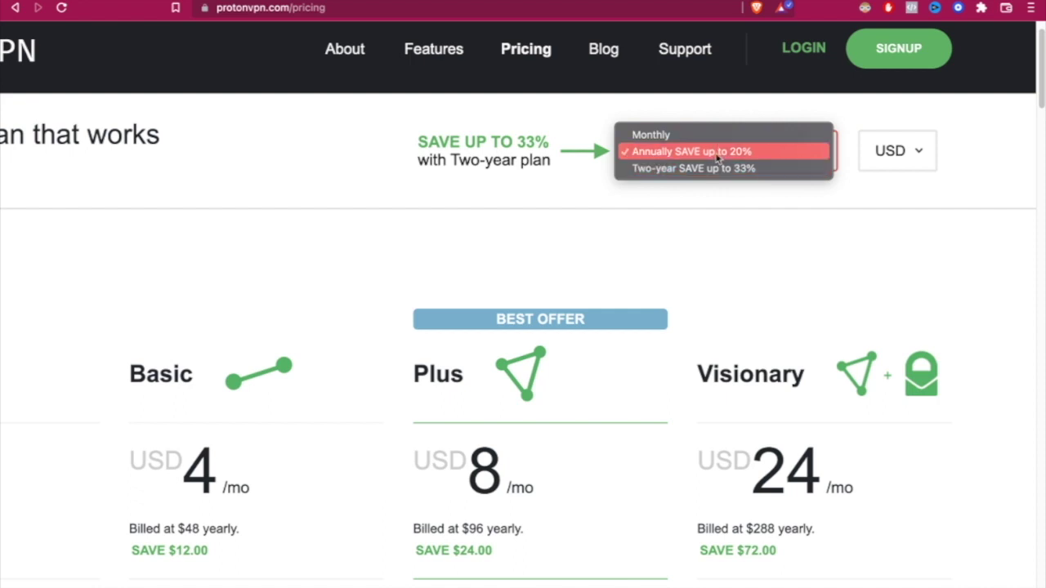
click(663, 136)
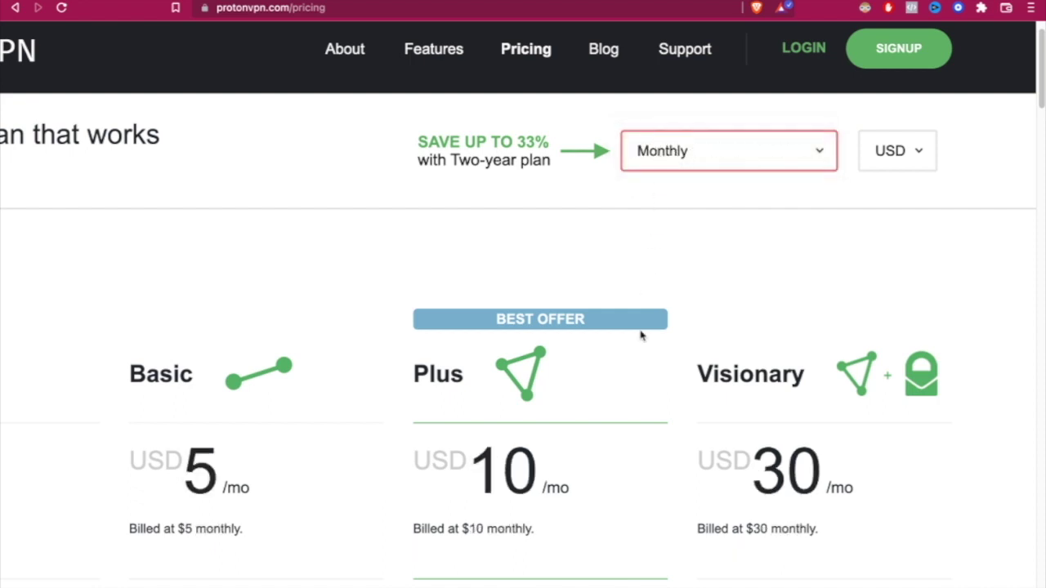
key(ctrl+minus)
key(ctrl+minus)
key(ctrl+minus)
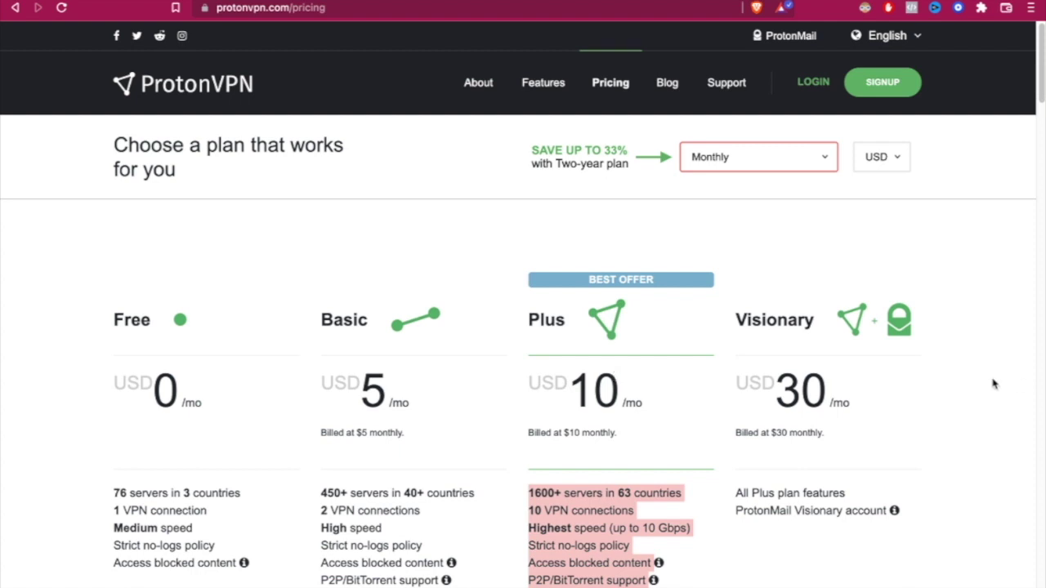
scroll(817, 368, down, 1)
click(940, 360)
scroll(646, 352, up, 1)
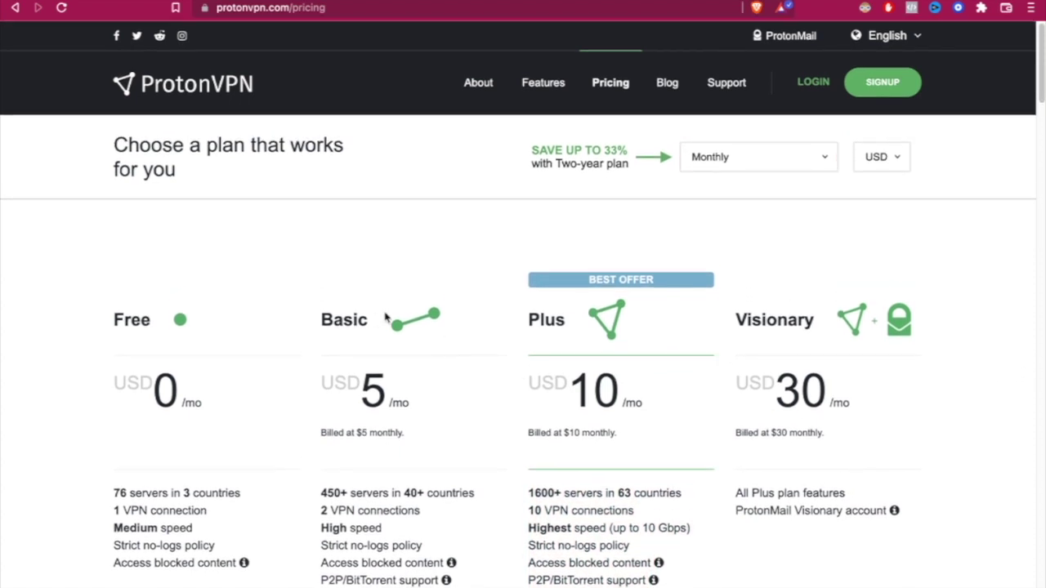
- Switch the billing period to Annually and examine the Basic plan's price and savings
drag(382, 326, 321, 319)
click(788, 155)
click(767, 175)
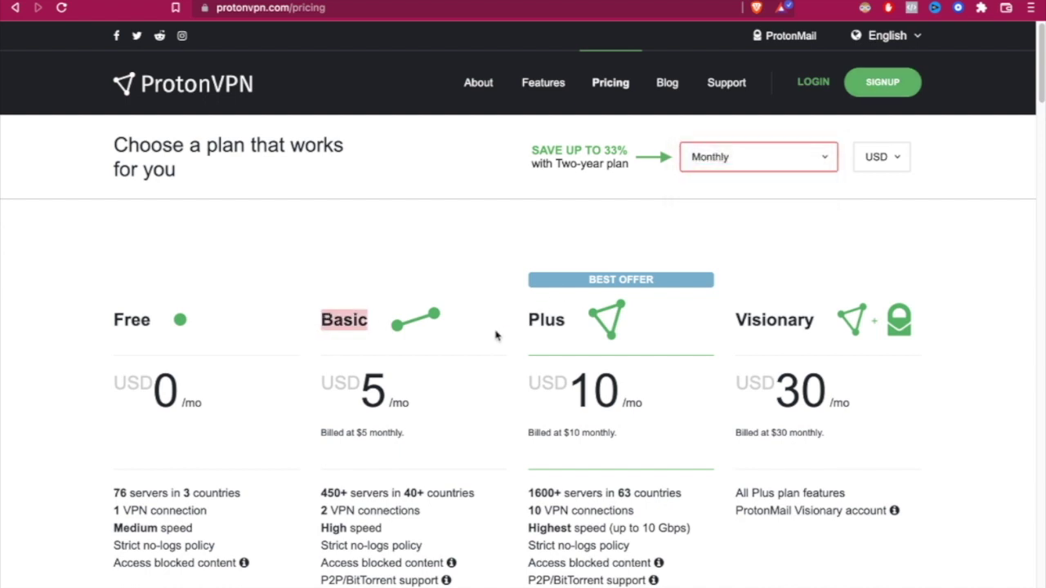
drag(384, 391, 345, 386)
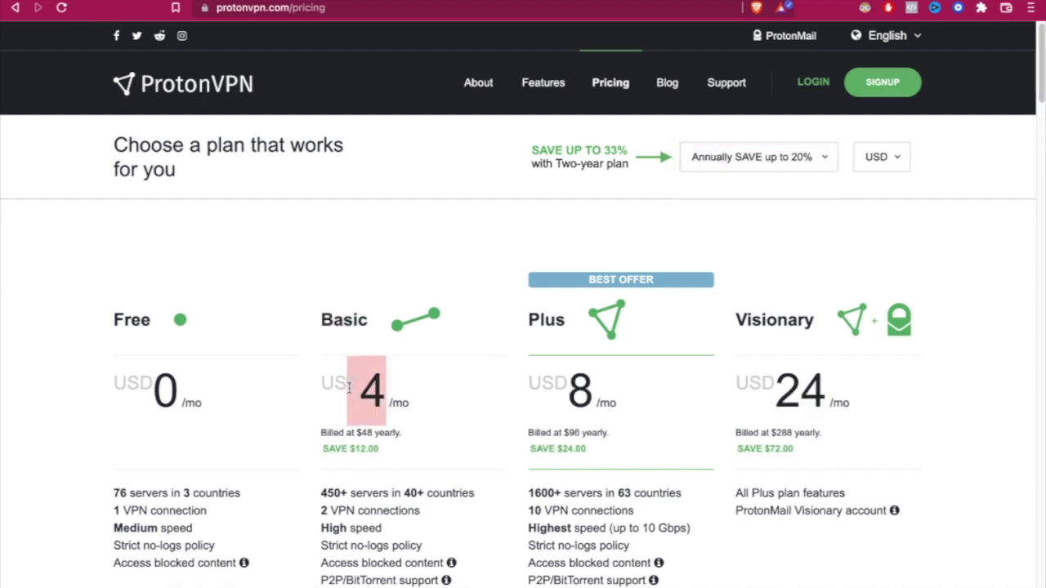
drag(301, 456, 400, 455)
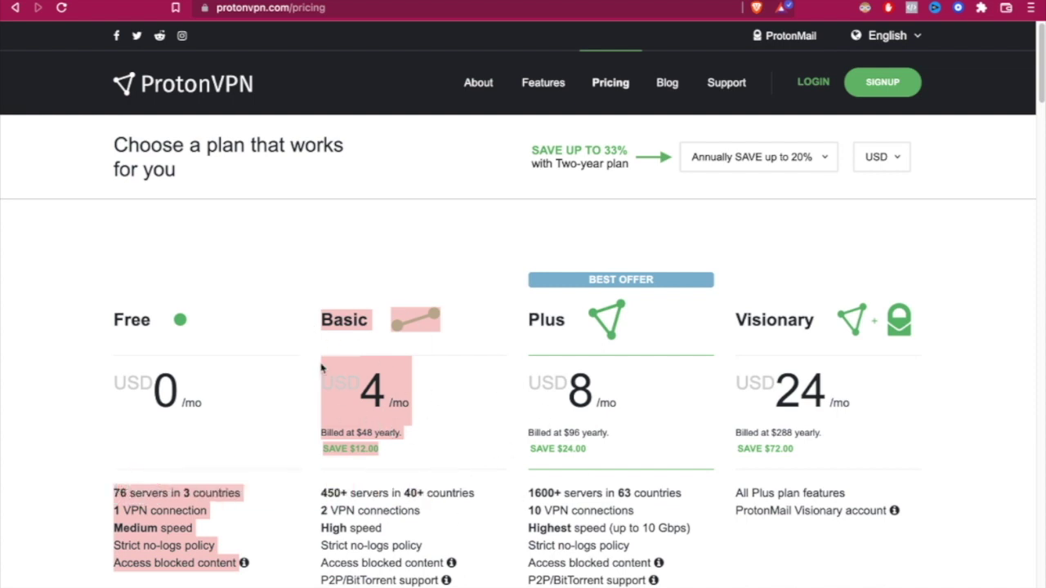
click(382, 451)
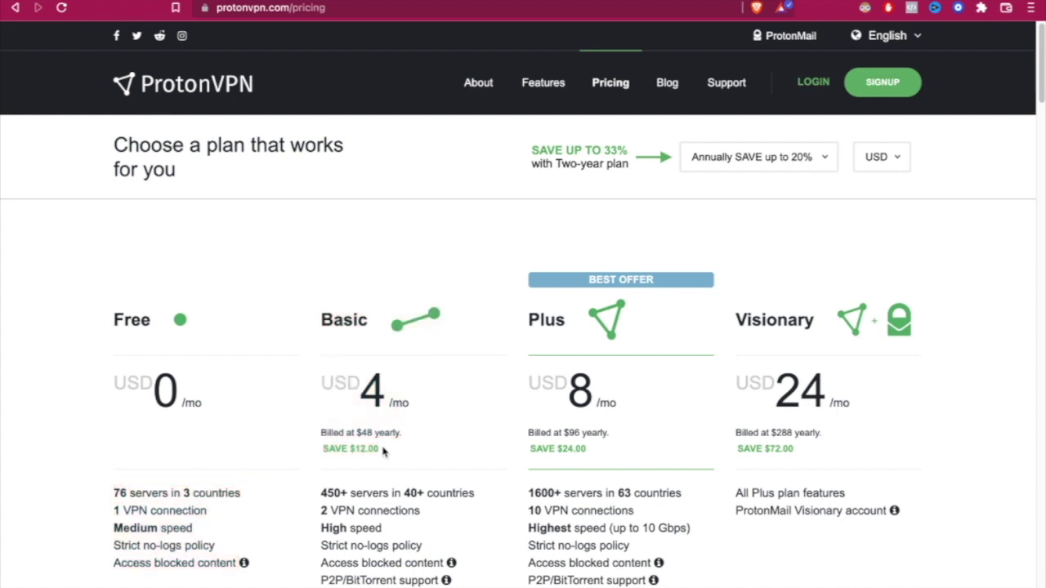
drag(396, 433, 332, 370)
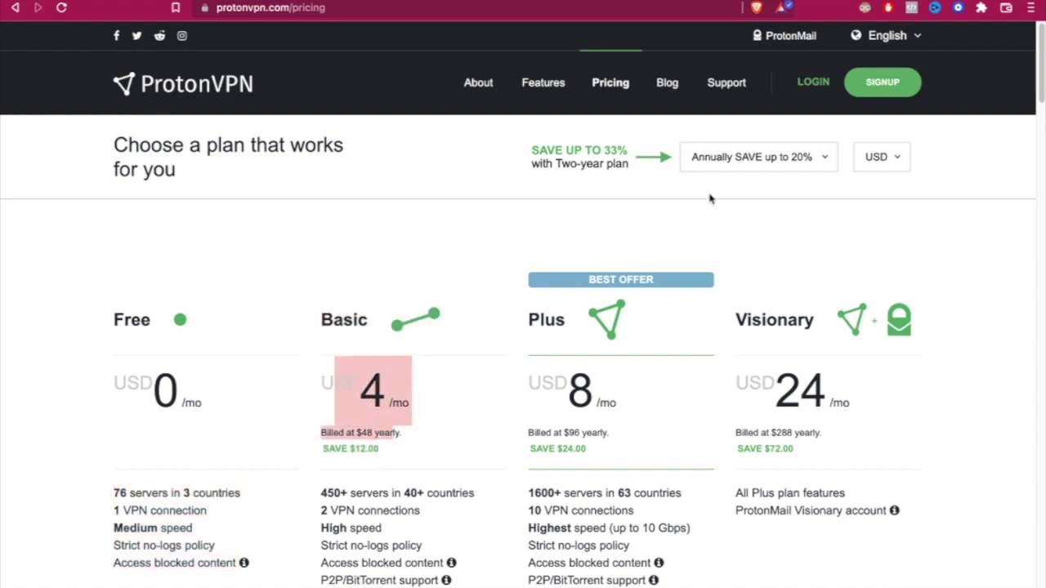
- Set the billing period back to Monthly and choose the Basic plan for sign-up
click(713, 163)
click(731, 145)
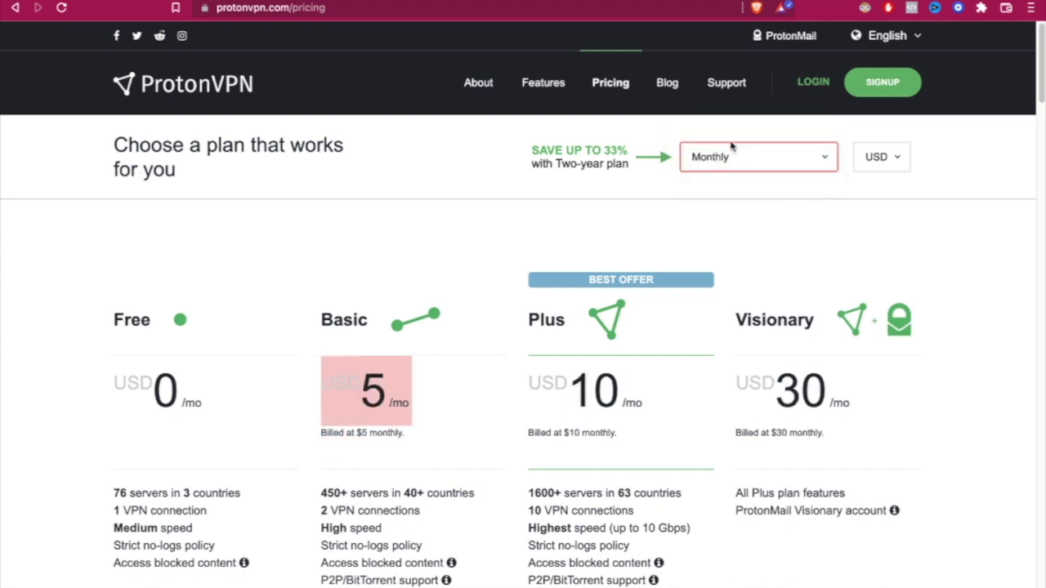
scroll(446, 329, down, 2)
click(438, 278)
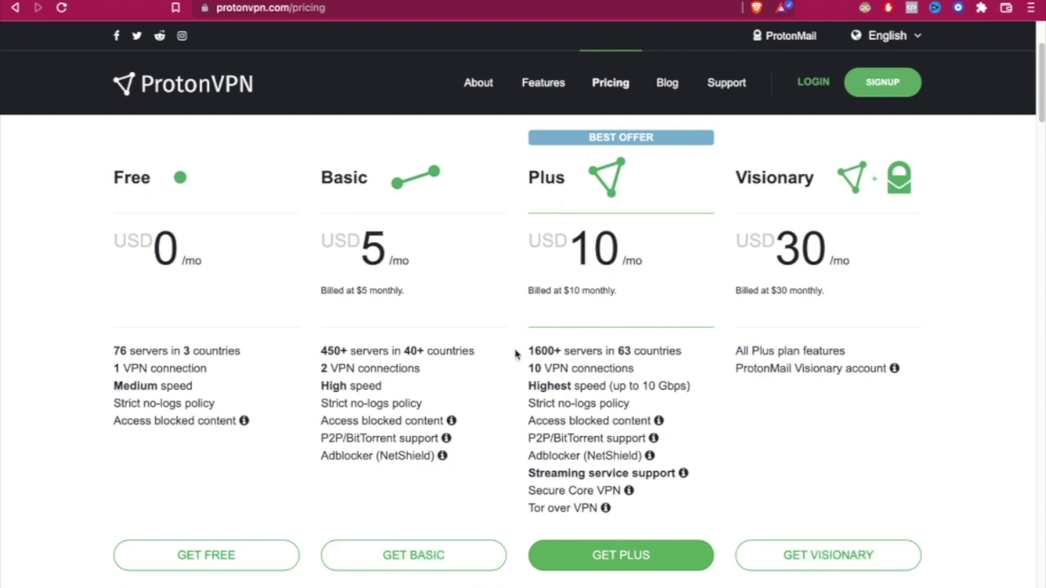
click(435, 546)
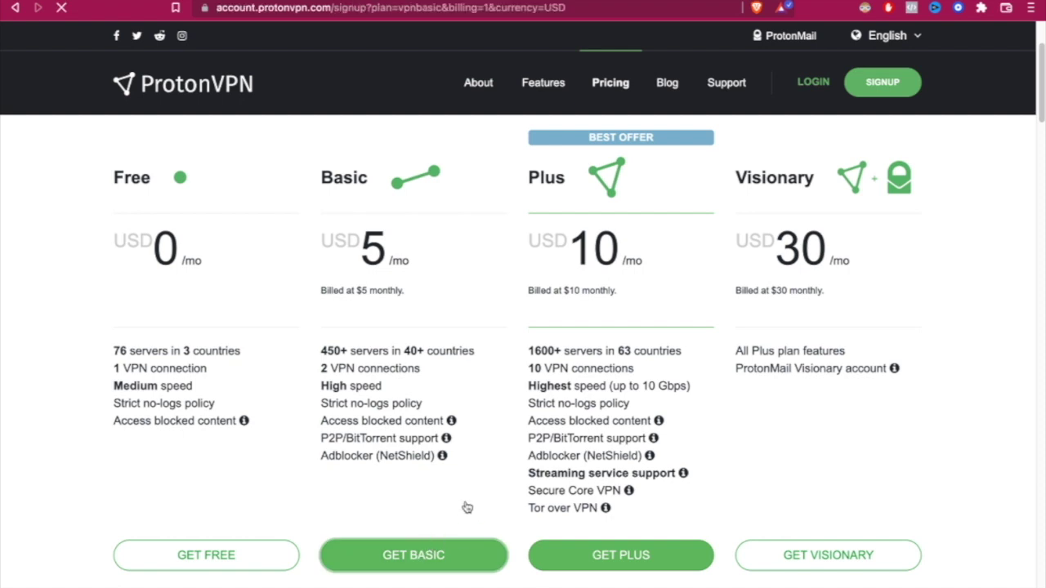
- Select the images containing a boat in the human verification challenge
scroll(672, 246, down, 1)
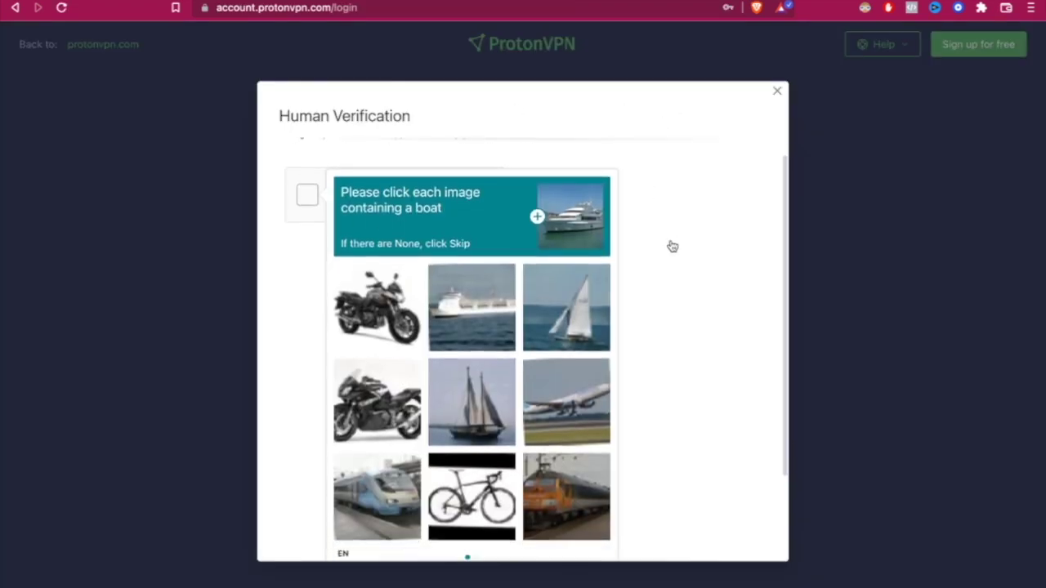
scroll(671, 246, down, 2)
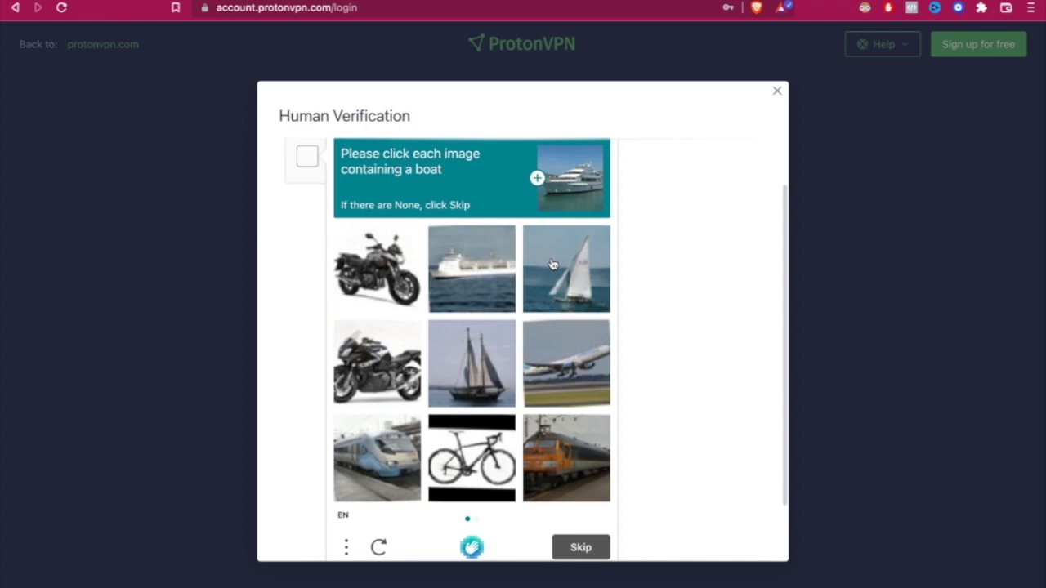
click(497, 265)
click(534, 282)
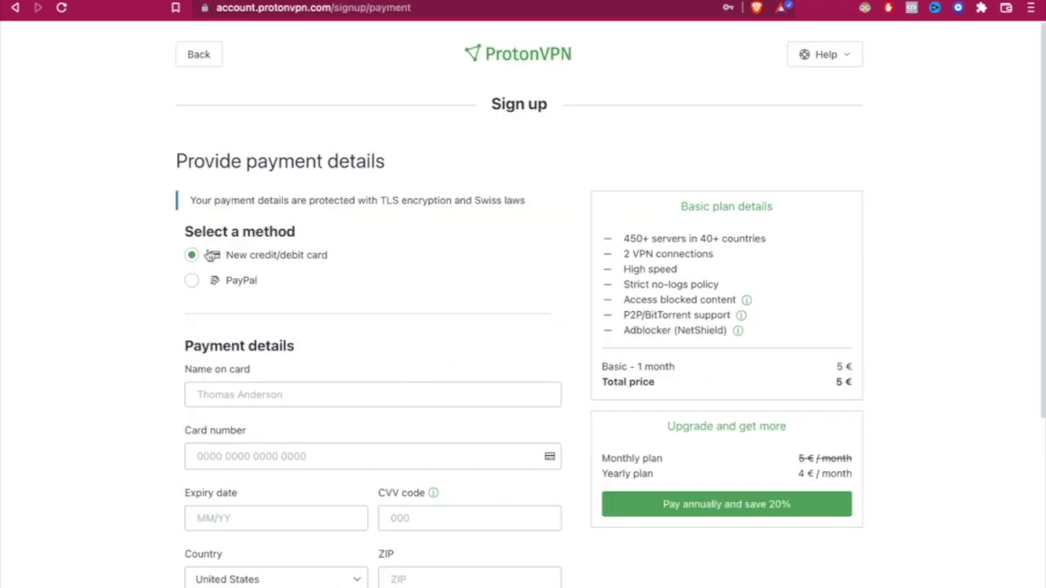
- Preview the PayPal payment option for the Basic plan and return to New credit/debit card
scroll(403, 285, down, 1)
scroll(403, 286, down, 1)
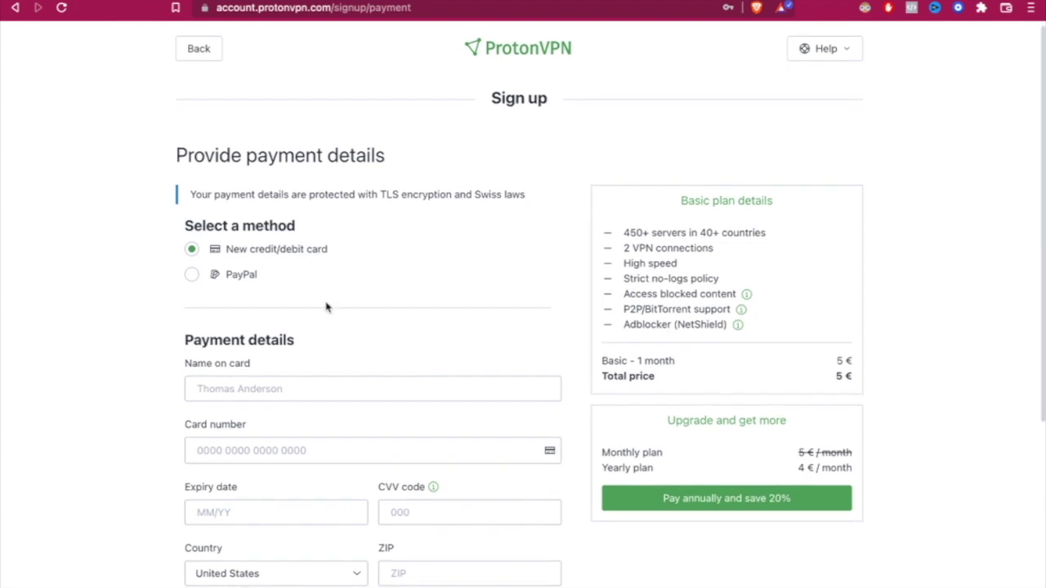
click(234, 273)
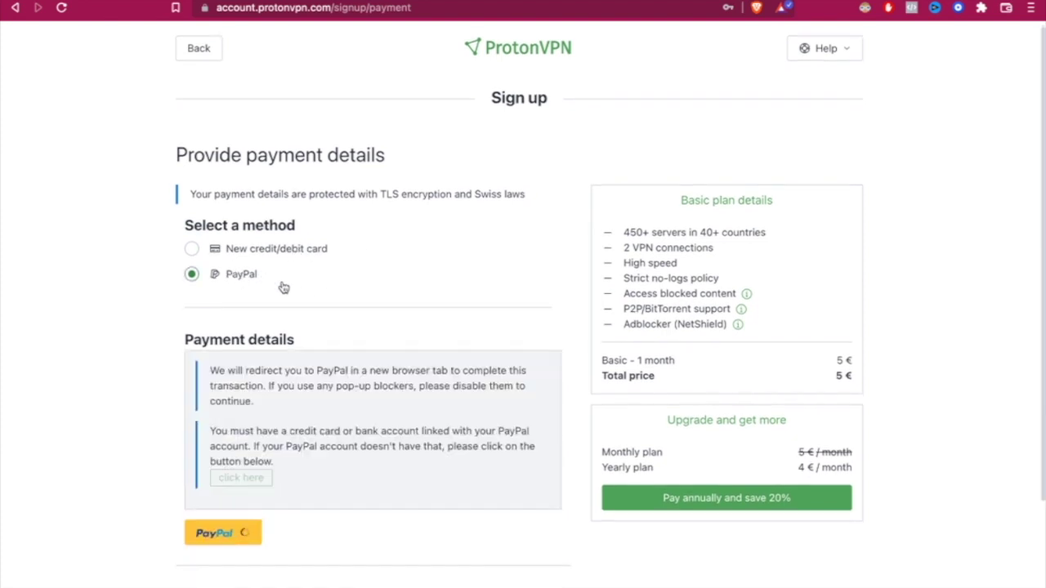
scroll(280, 287, down, 2)
click(245, 164)
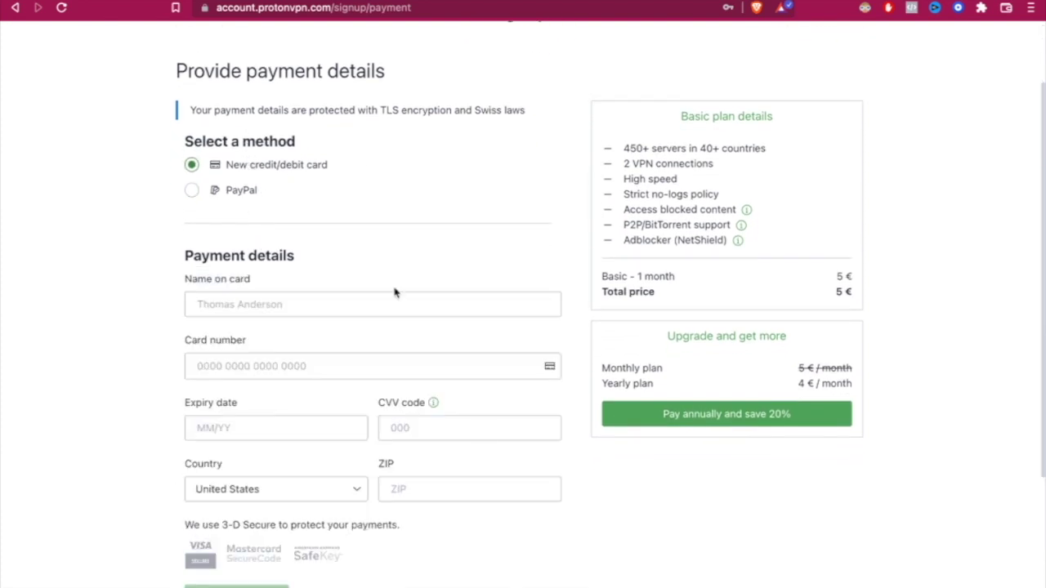
- Examine the card payment form, from the card fields down to the payment confirmation and login options
scroll(450, 446, down, 5)
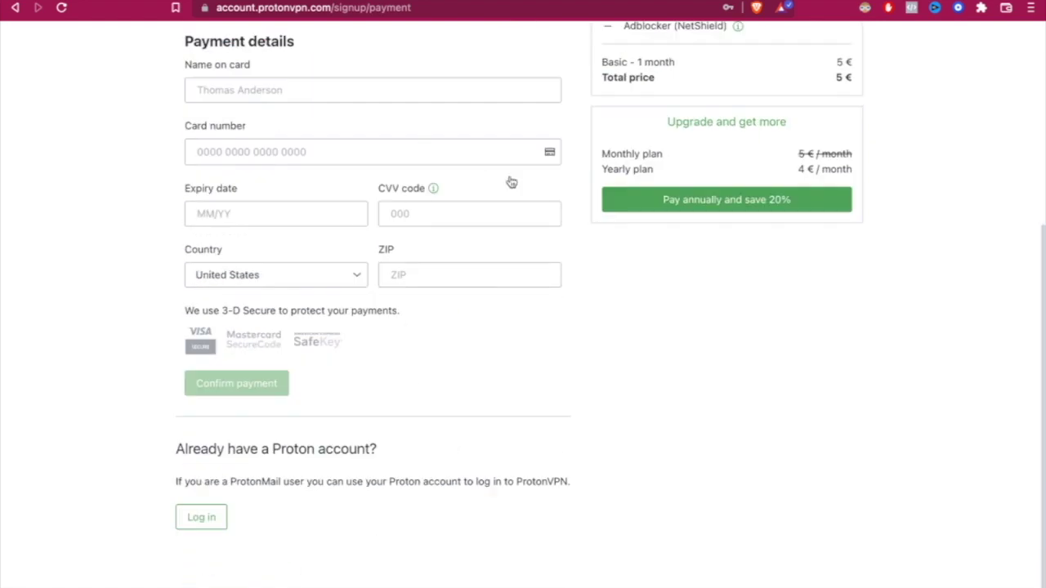
scroll(225, 367, up, 3)
scroll(224, 371, down, 2)
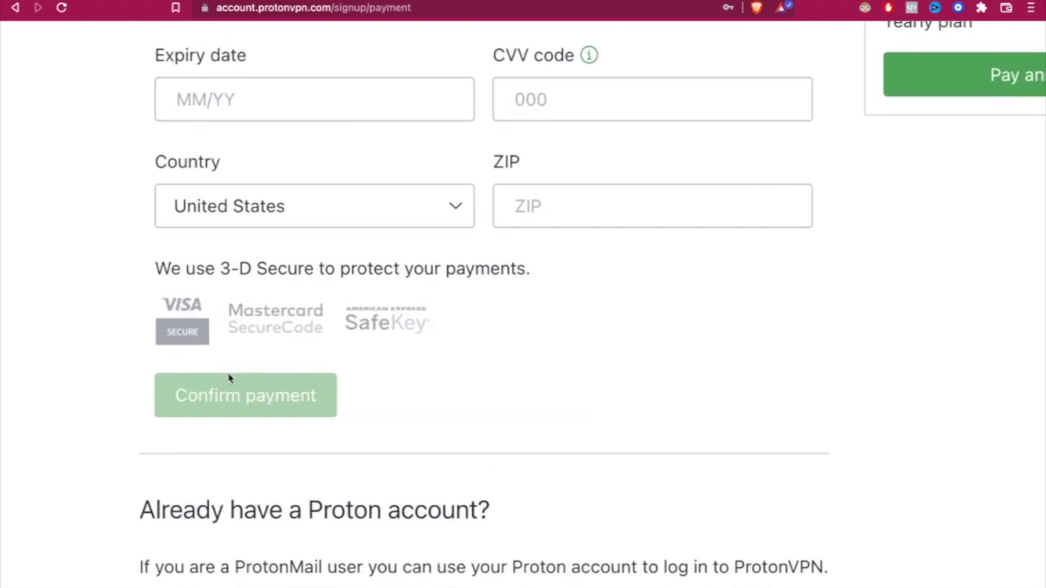
scroll(227, 374, up, 3)
scroll(245, 404, down, 4)
scroll(719, 314, up, 6)
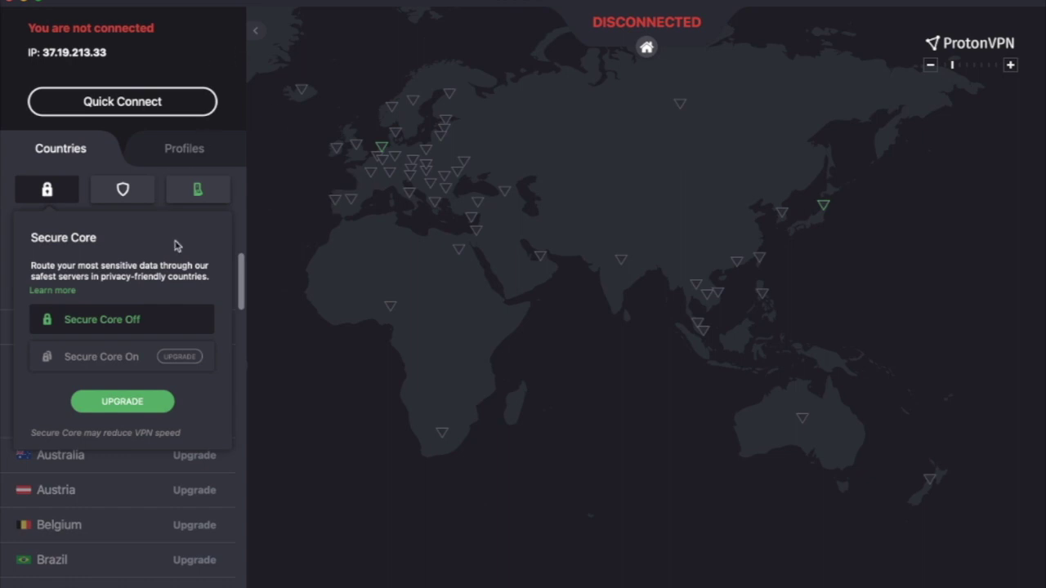
- Switch to the ProtonVPN desktop app and open the overview for managing connection profiles
click(206, 161)
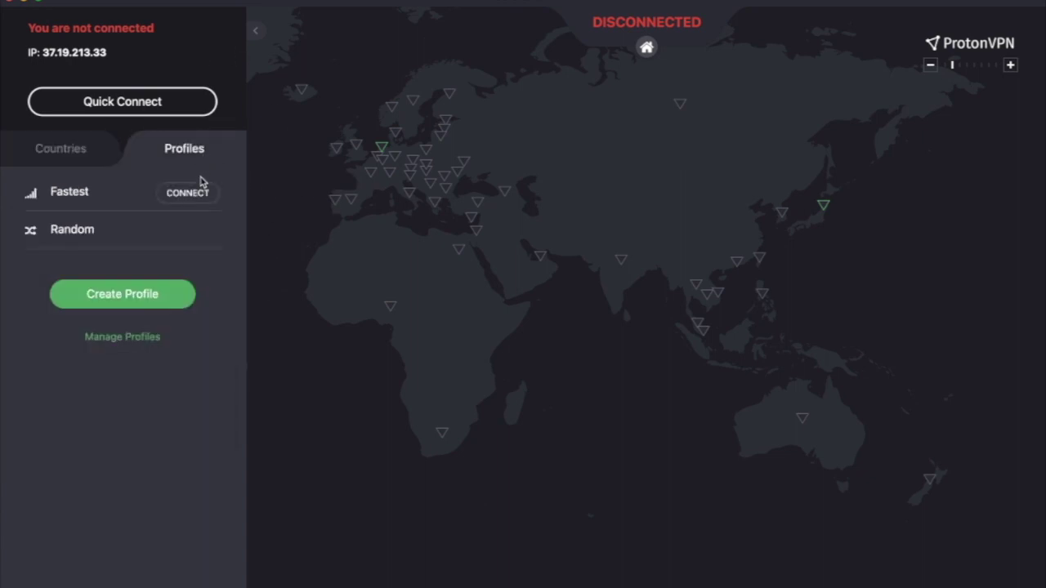
mouse_move(168, 247)
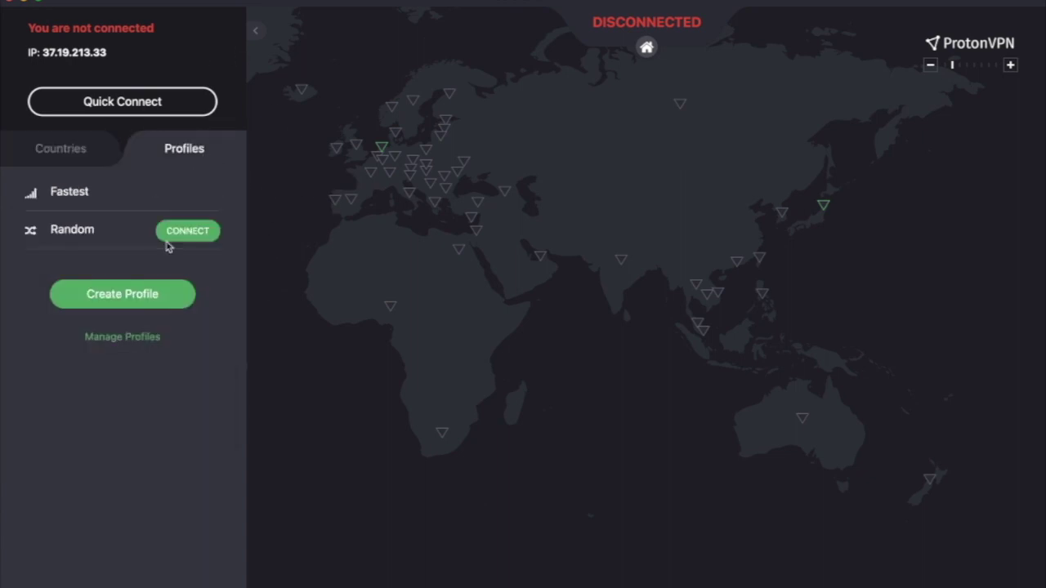
click(138, 340)
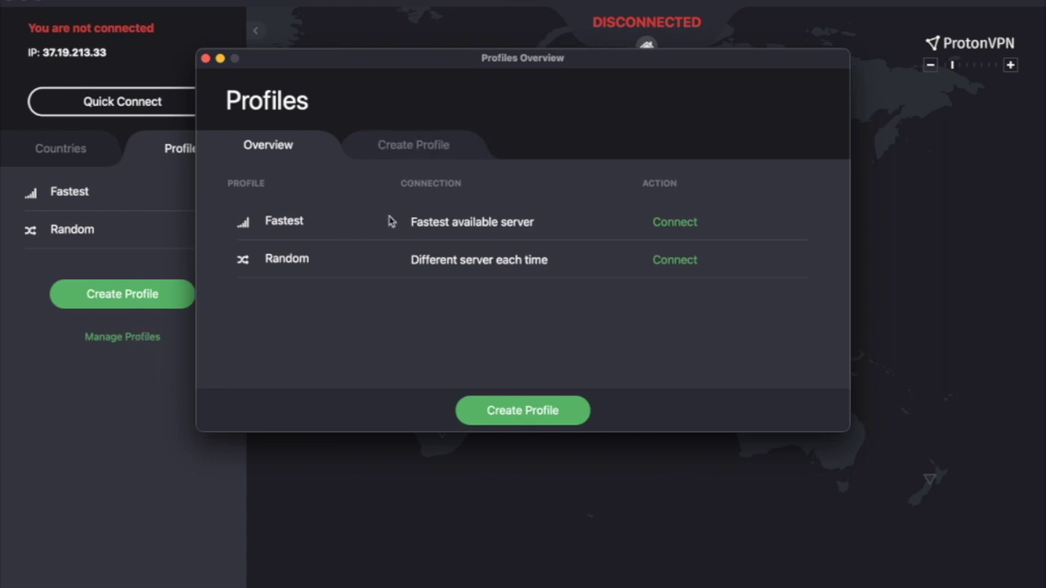
- Start a new profile with a name, try to save it, and view the available feature options
click(404, 149)
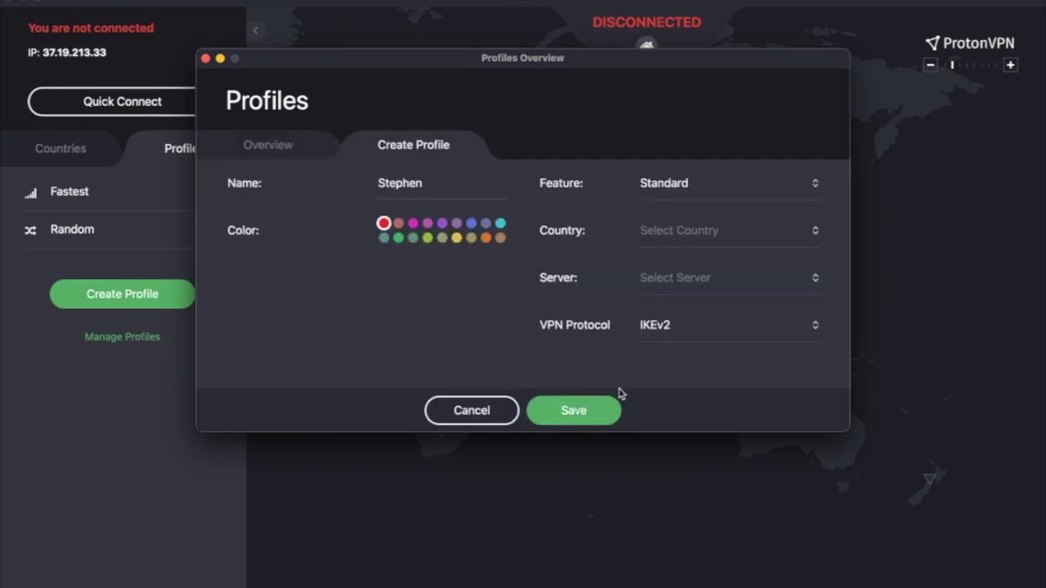
click(576, 413)
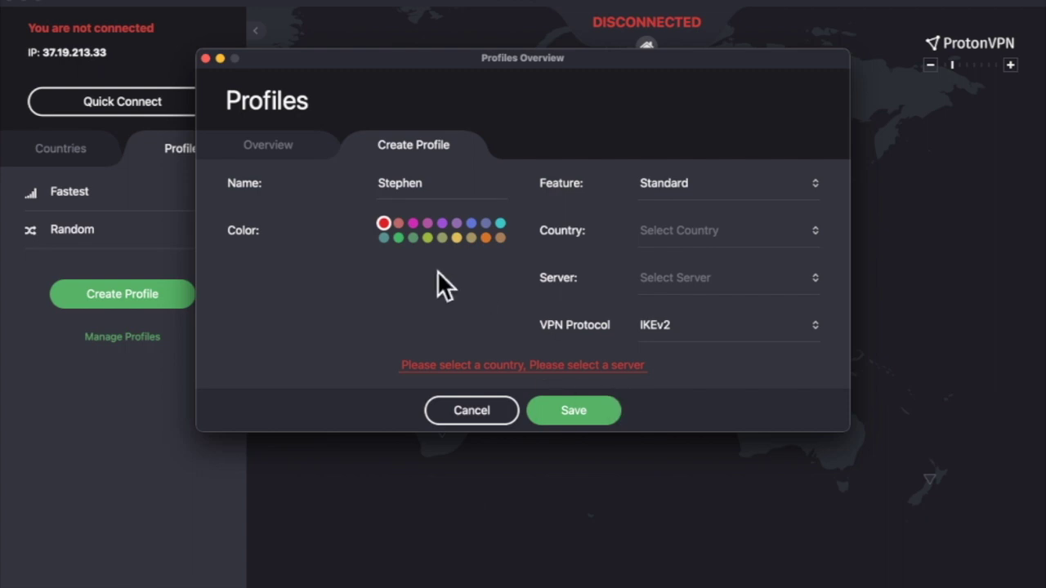
click(699, 184)
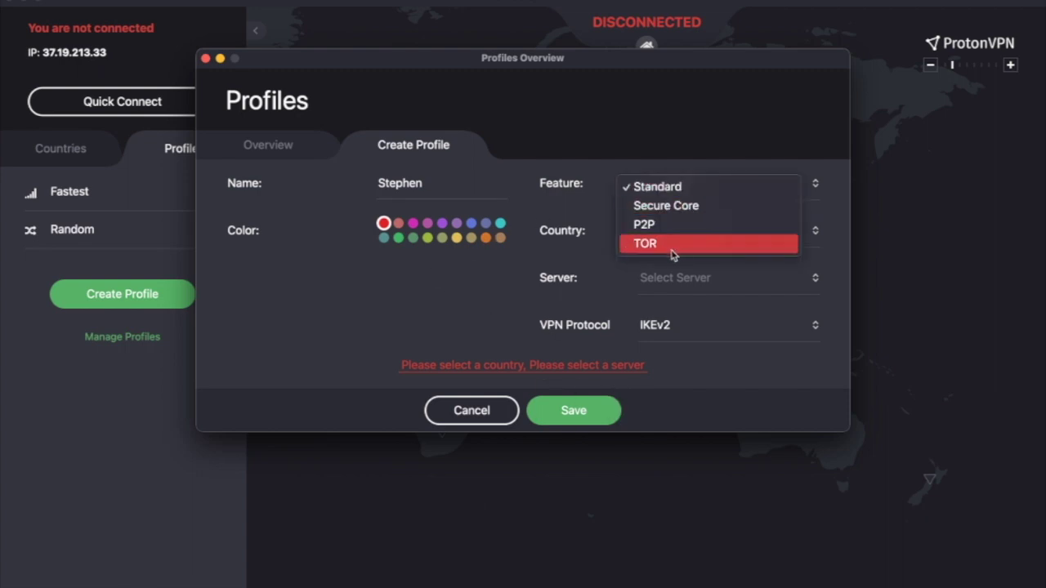
click(677, 115)
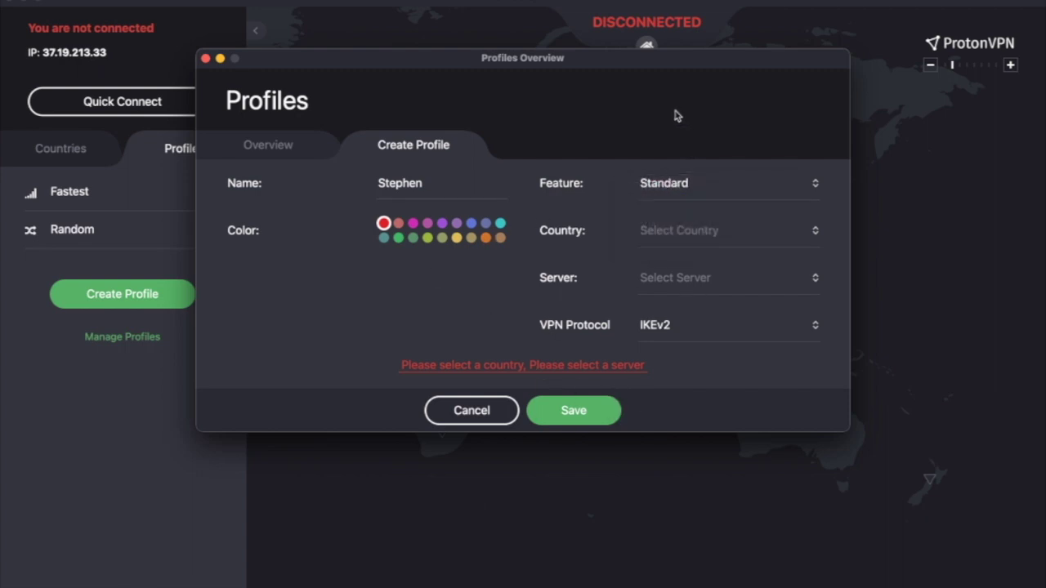